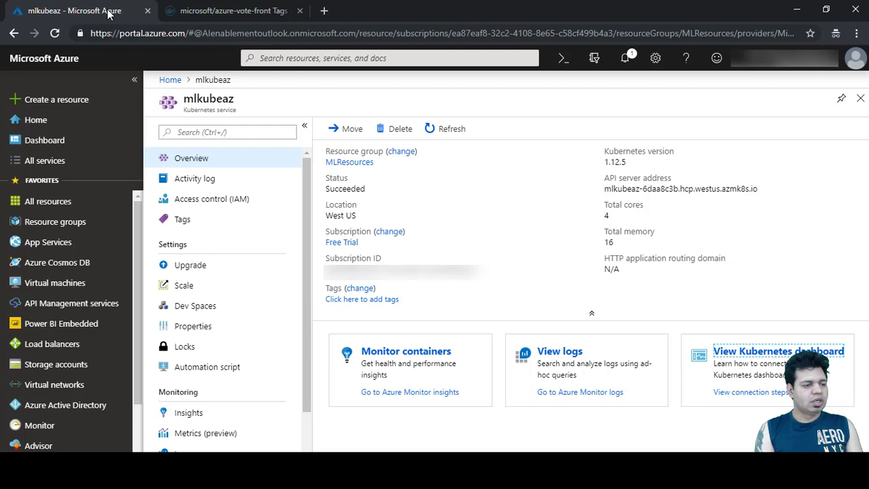
Search Google in a new tab for "download and install docker" and open the Install Docker Desktop for Windows documentation.
click(324, 12)
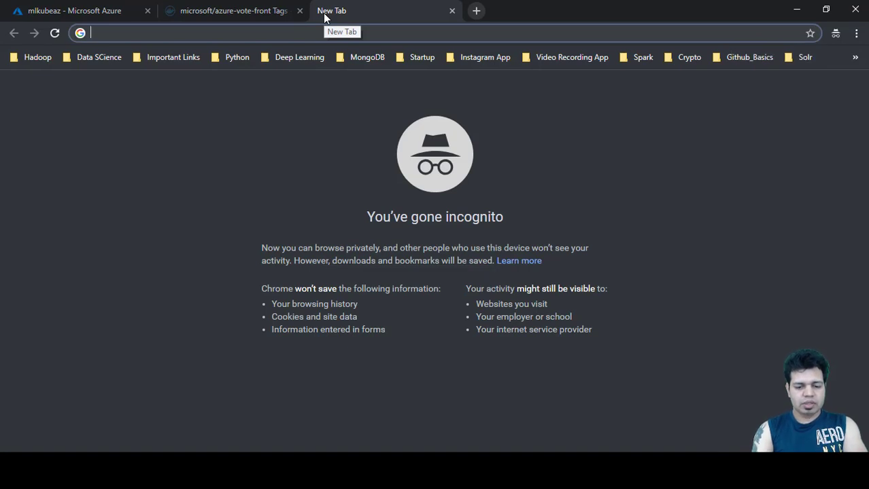
text(downl)
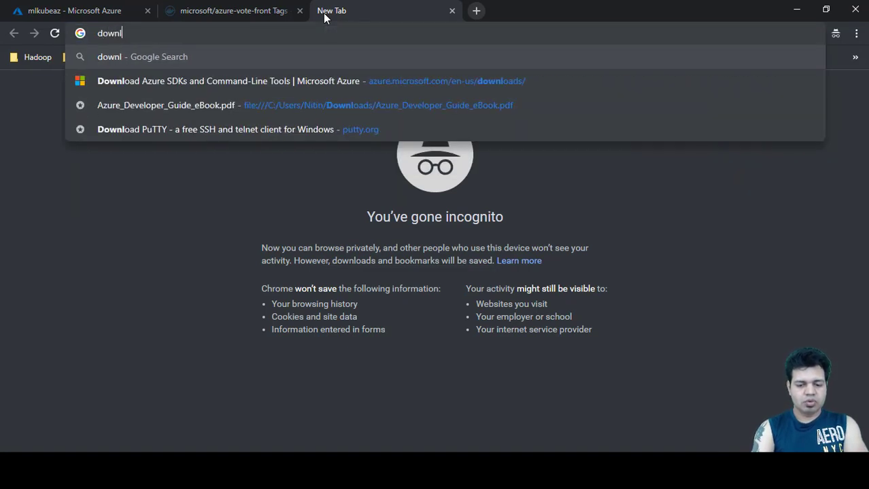
text(oad nad mo)
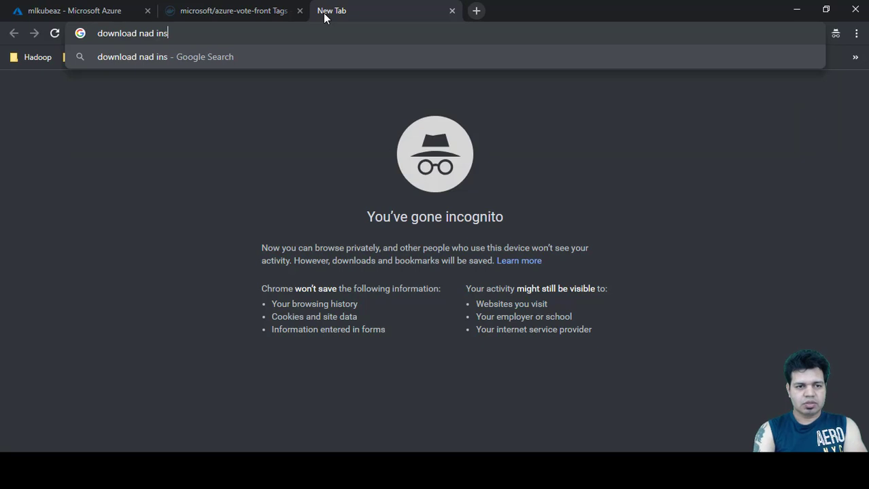
key(BackSpace)
key(BackSpace)
key(BackSpace)
key(BackSpace)
key(BackSpace)
key(BackSpace)
text(and )
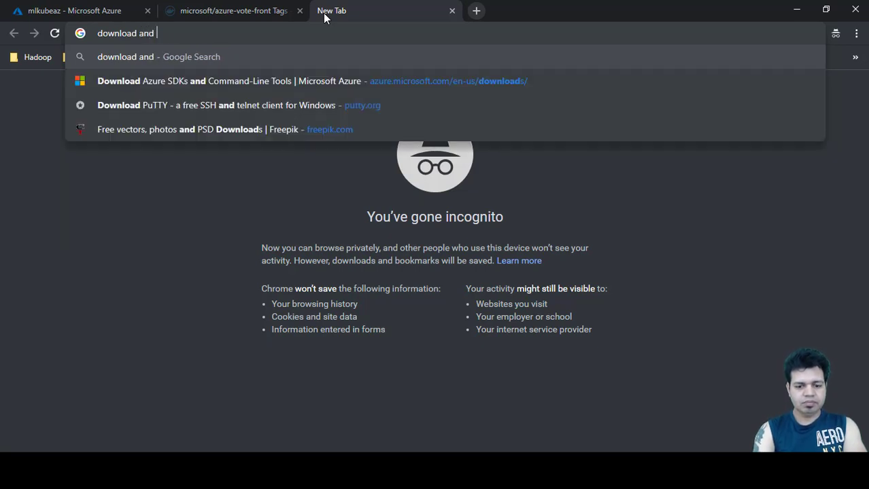
text(install docker)
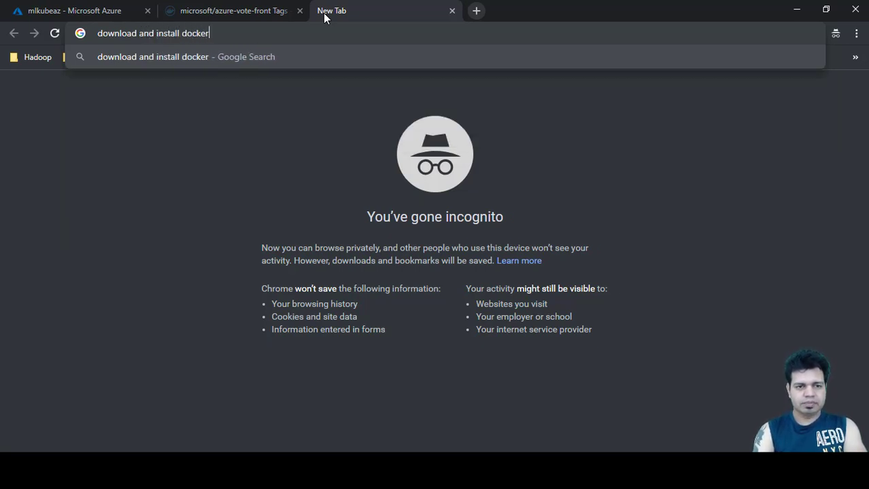
key(Return)
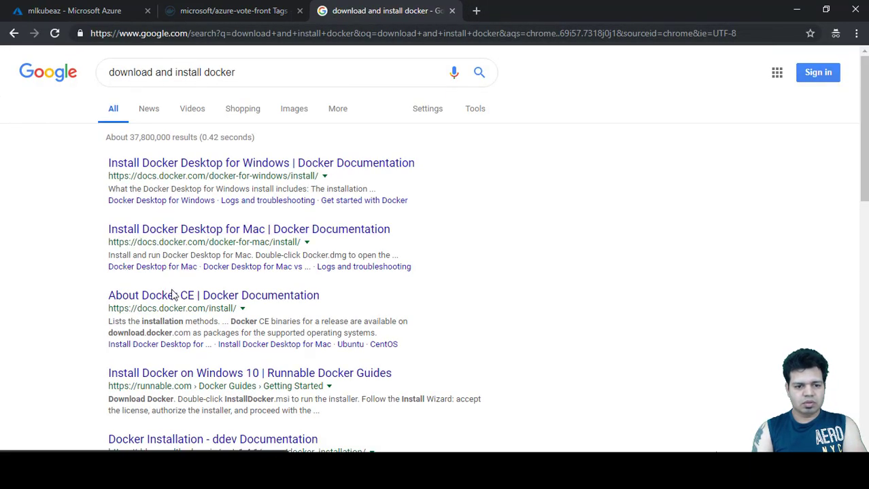
click(149, 165)
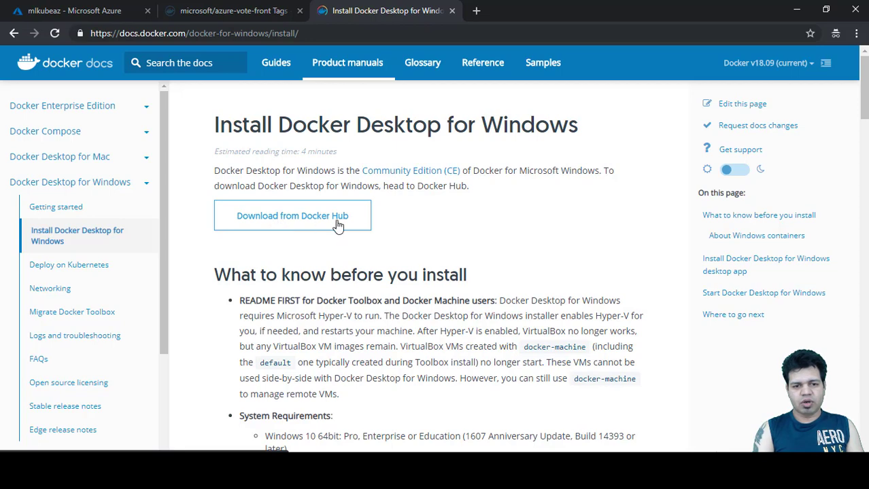
Review the download option, system requirements and Docker Toolbox note on the Docker Desktop for Windows installation page.
scroll(338, 245, down, 1)
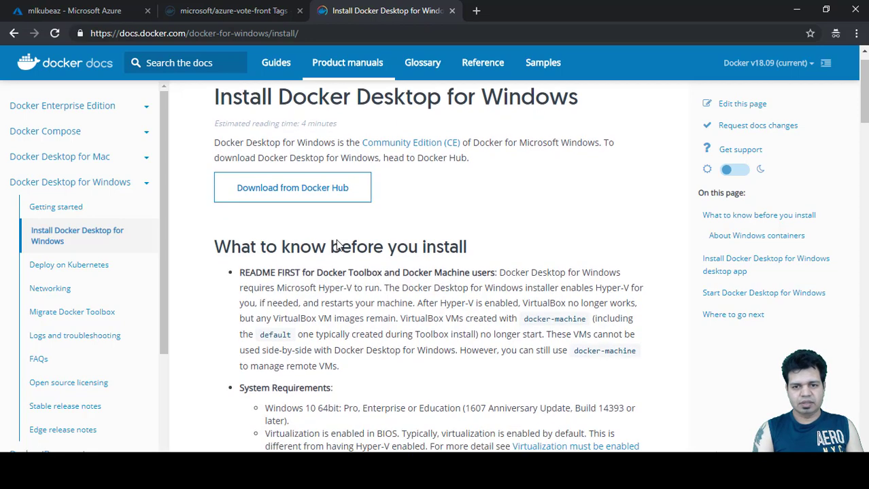
scroll(338, 245, down, 2)
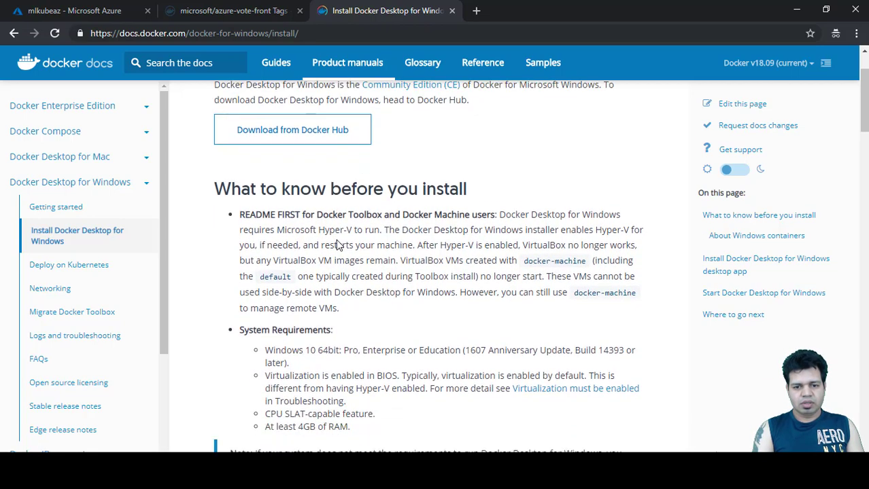
scroll(338, 245, down, 3)
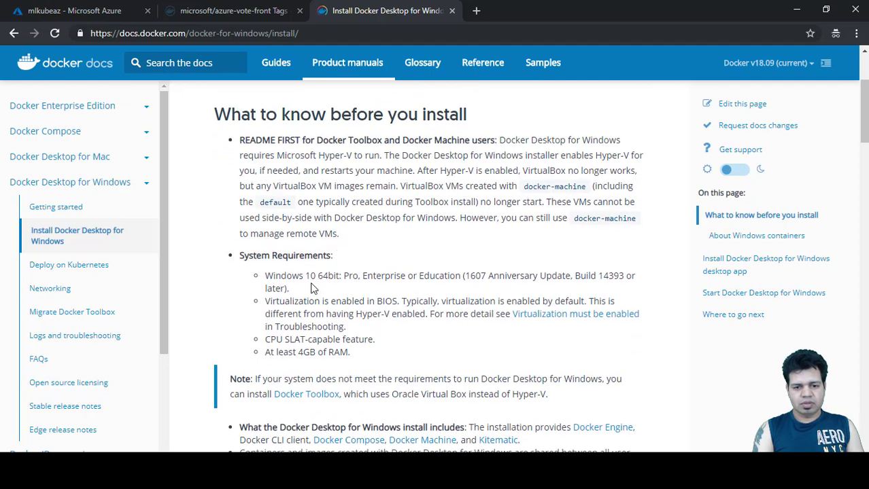
scroll(312, 288, down, 1)
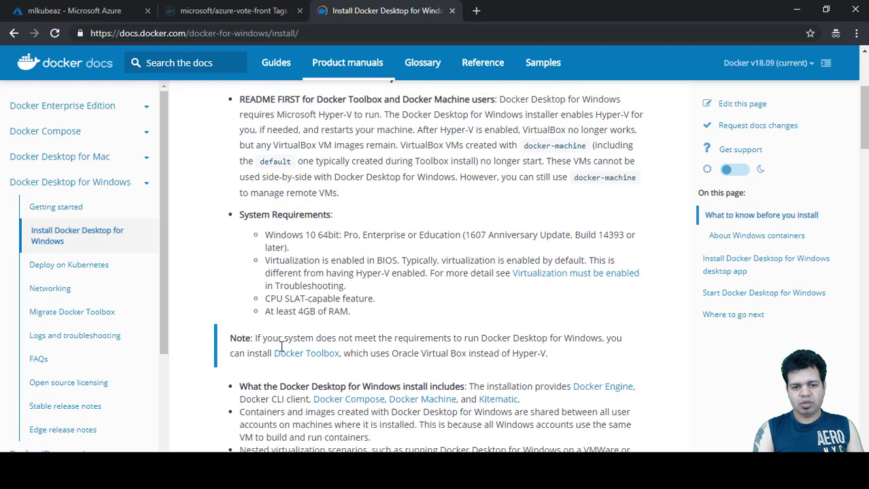
scroll(280, 347, down, 3)
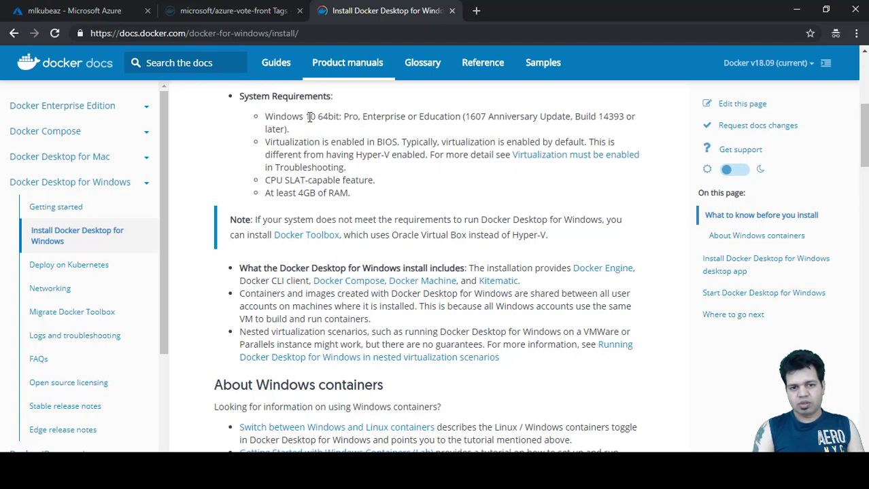
scroll(355, 129, up, 3)
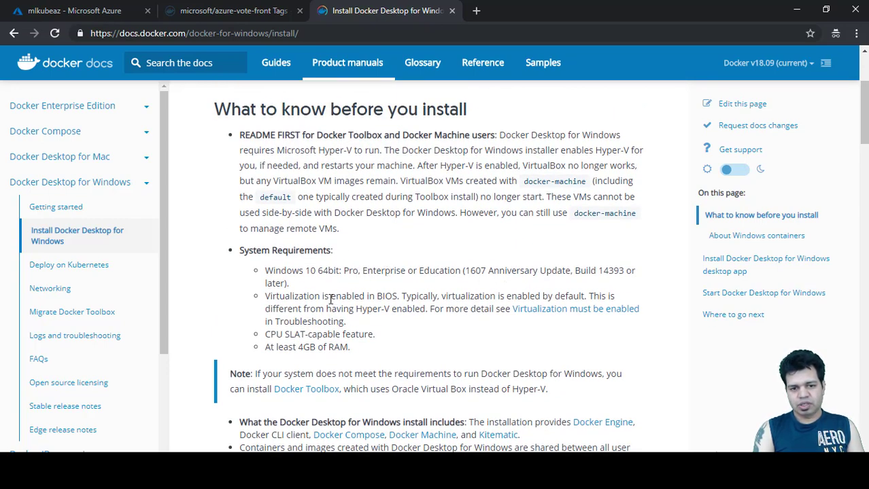
scroll(331, 299, up, 1)
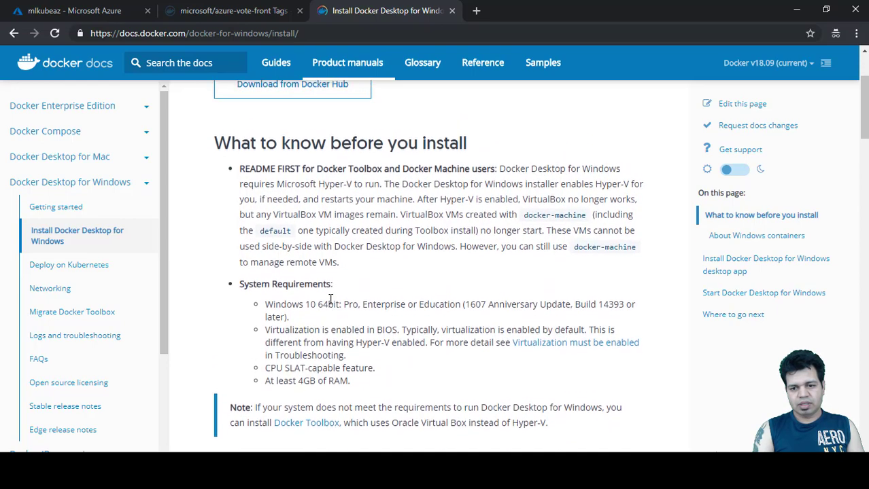
scroll(331, 299, up, 2)
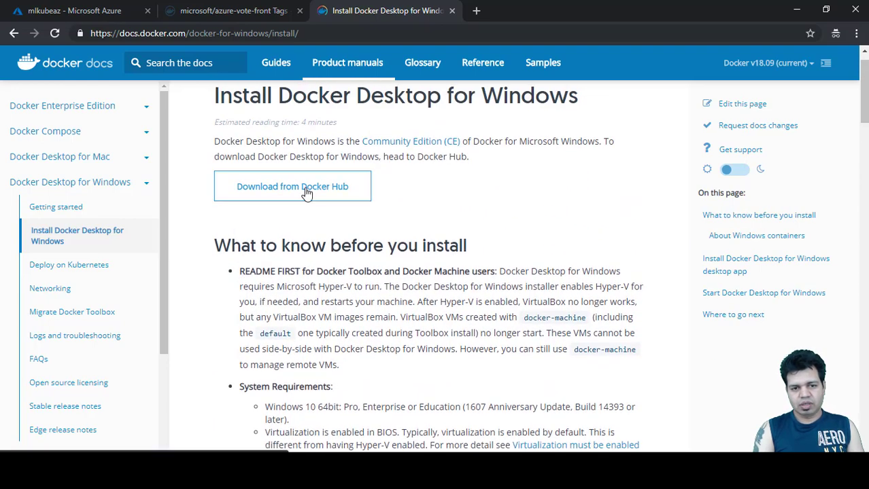
scroll(349, 272, down, 4)
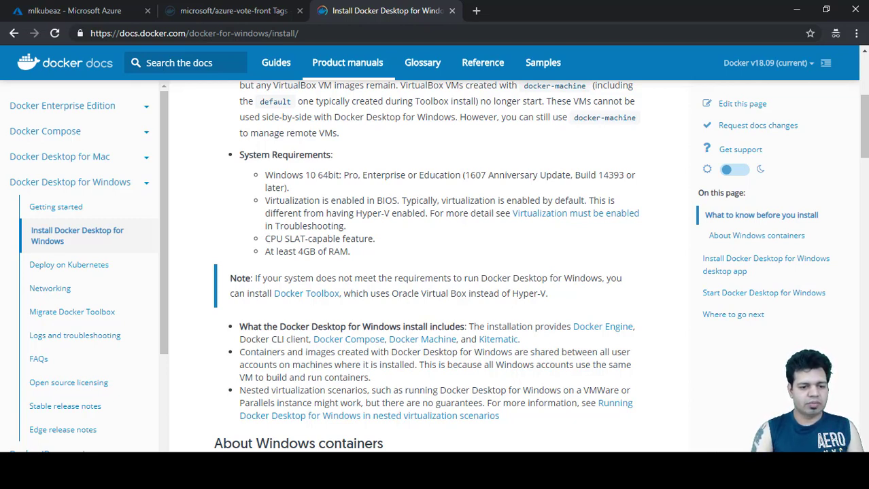
Search Windows for docker and launch the Docker Quickstart Terminal.
key(super)
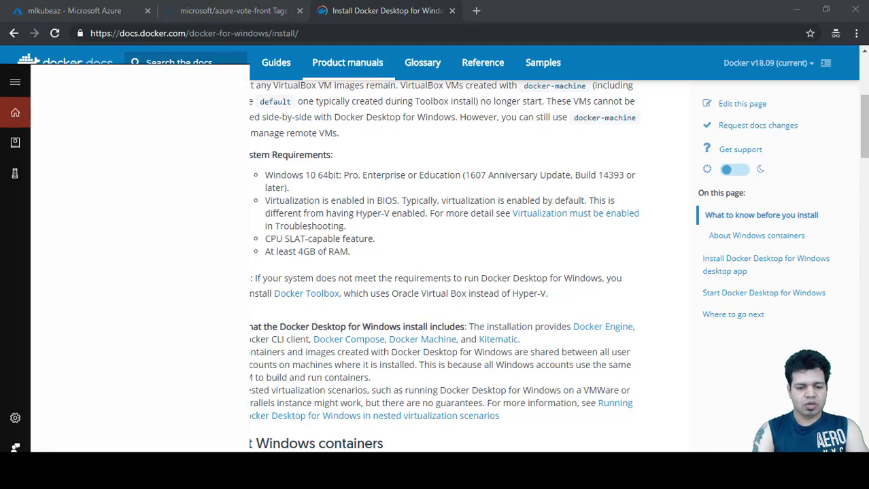
text(ocker)
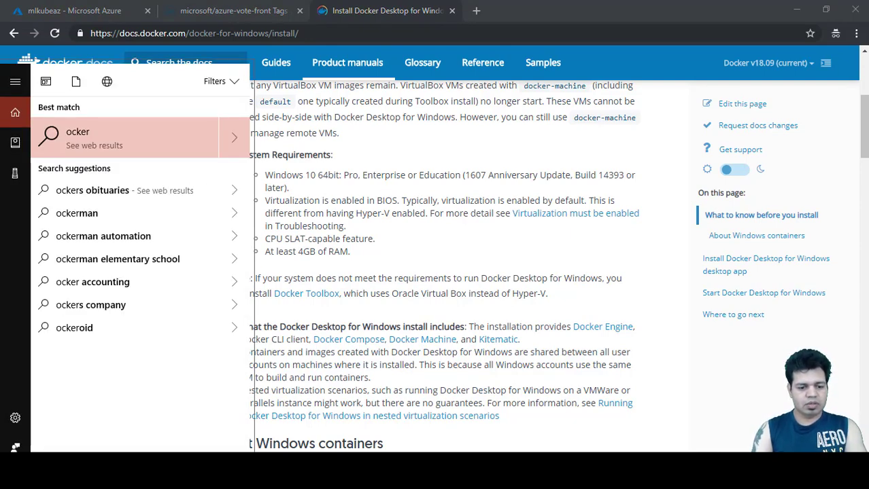
text(d)
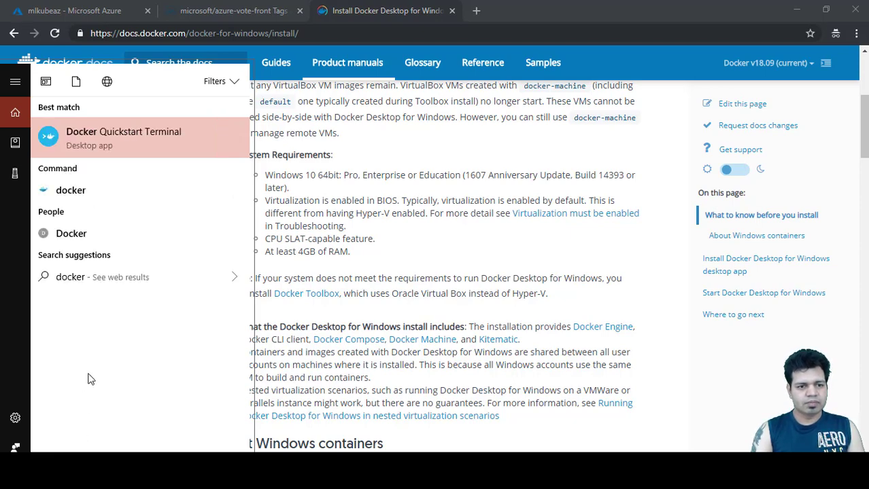
click(109, 135)
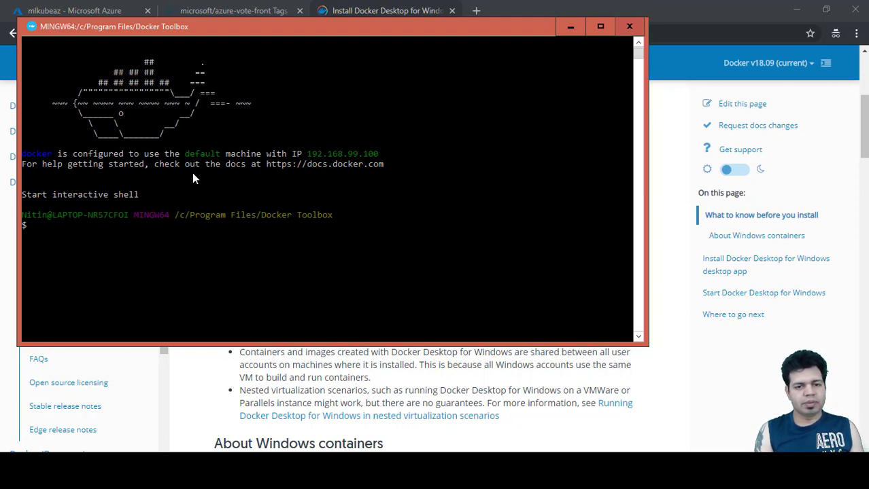
Run the command docker run hello-world in the Docker terminal to test the installation.
text(dock)
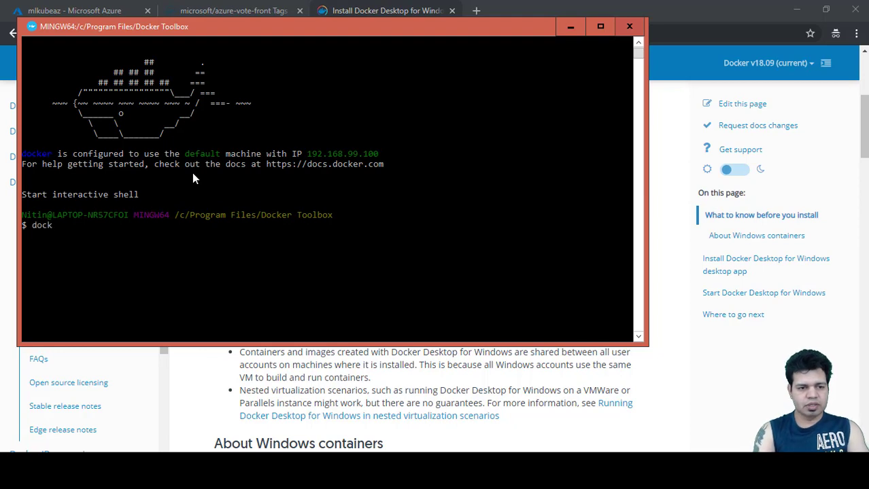
text(er run )
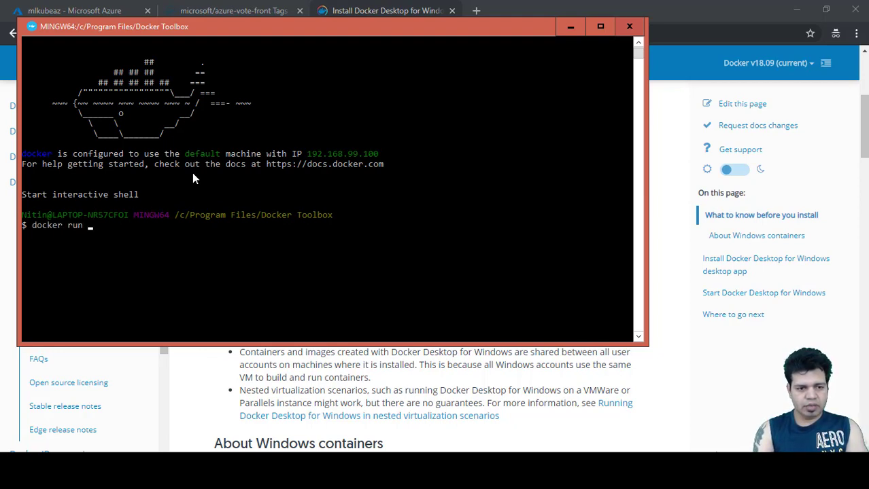
text(hello)
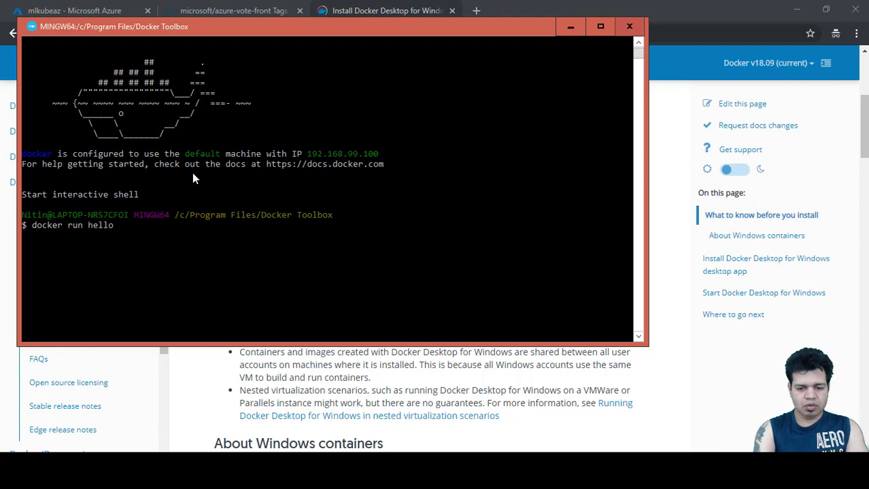
text(-world)
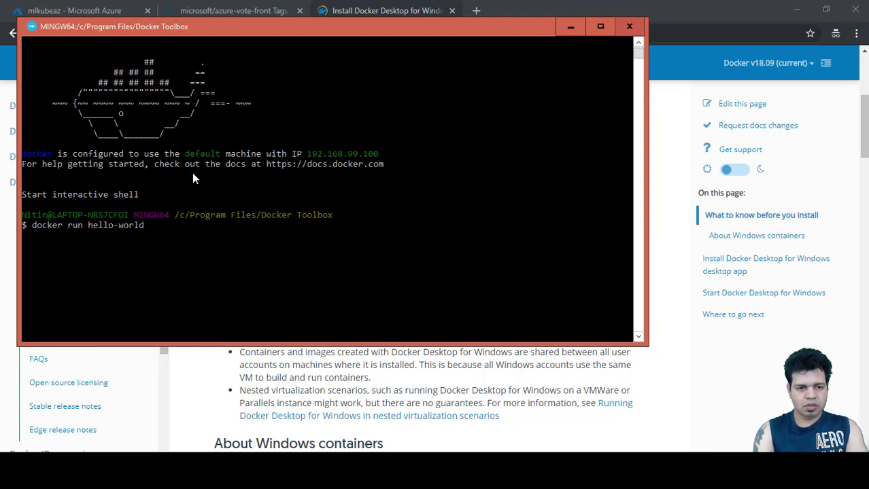
key(Return)
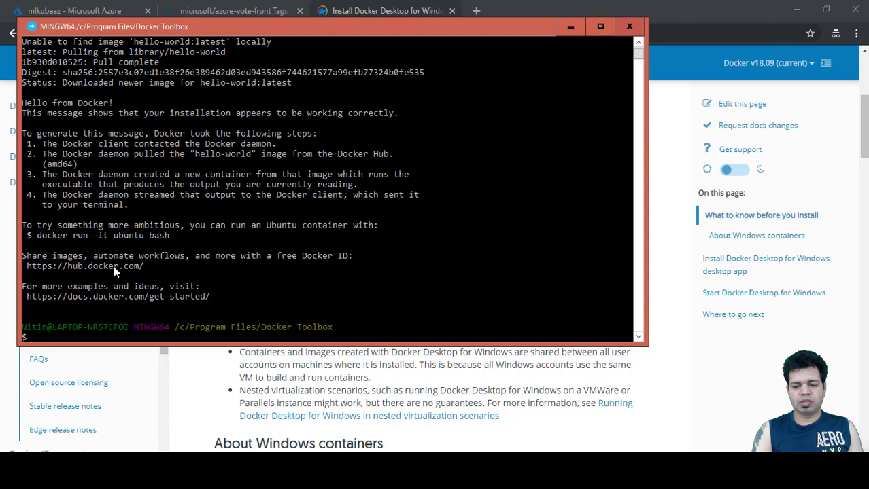
Add empty prompt lines to move the earlier output out of view and run docker run hello-world again.
key(Return)
key(Return)
key(Return)
key(Return)
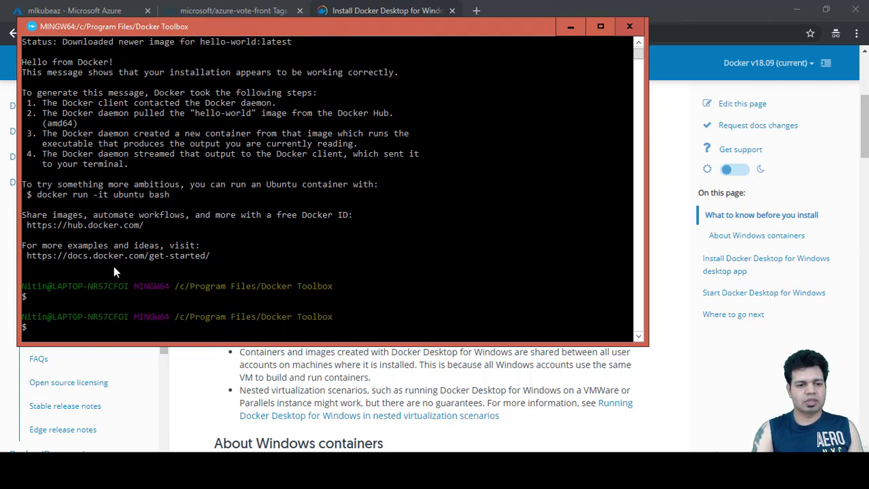
key(Return)
key(Return)
key(Return)
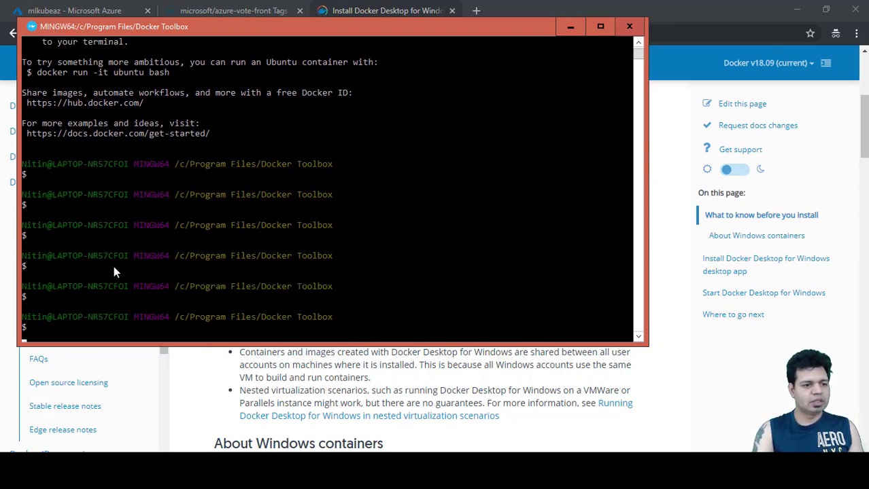
key(Return)
key(Return)
key(Return)
key(Return)
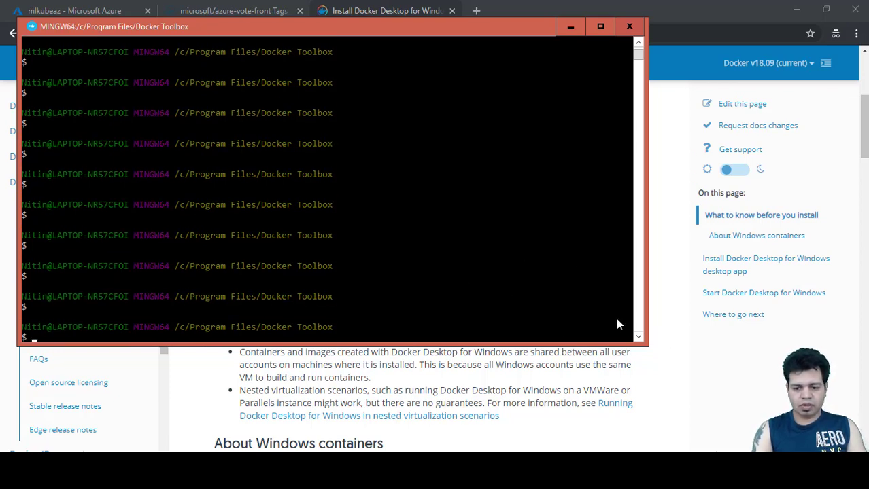
text(docker run hello-world)
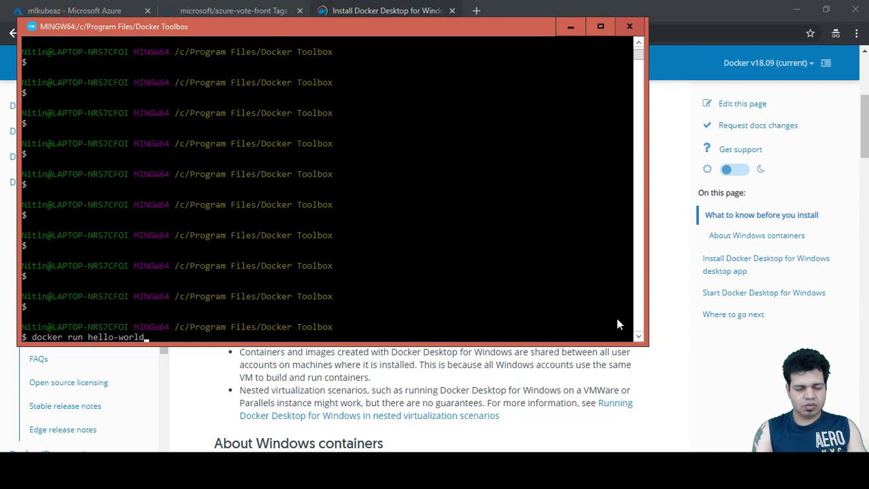
key(Return)
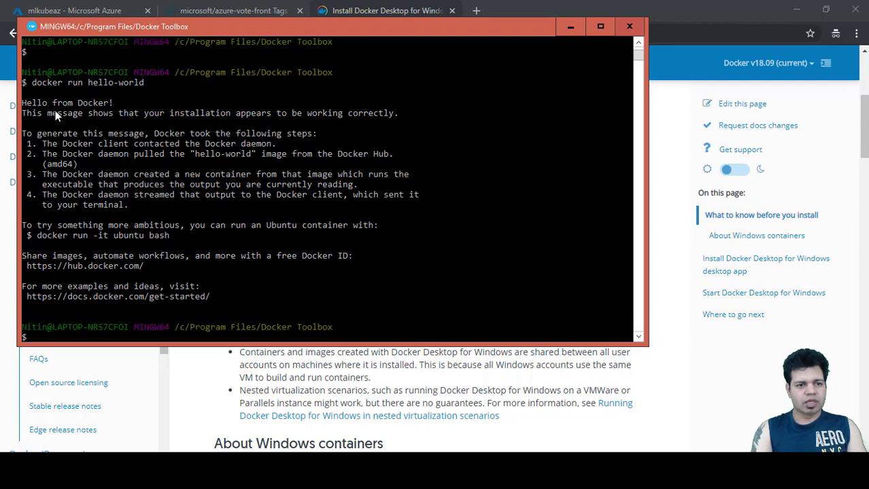
Highlight the "Hello from Docker!" line in the output of the hello-world container.
drag(22, 103, 113, 101)
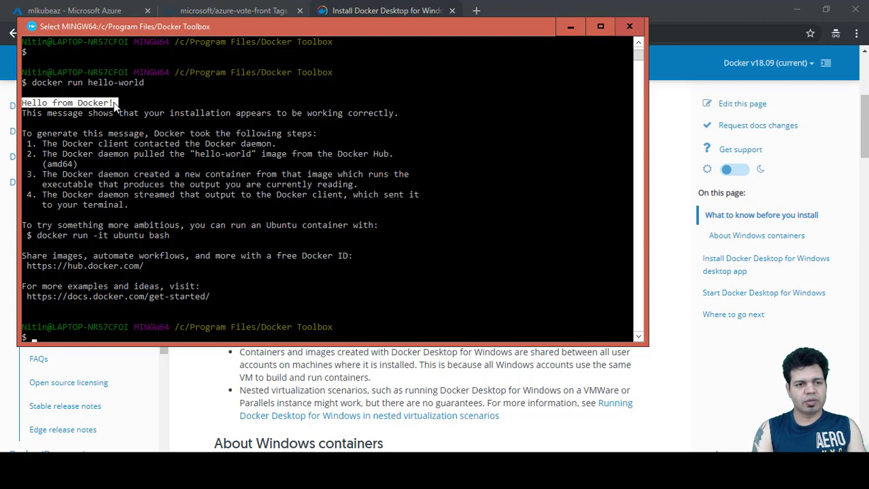
click(33, 104)
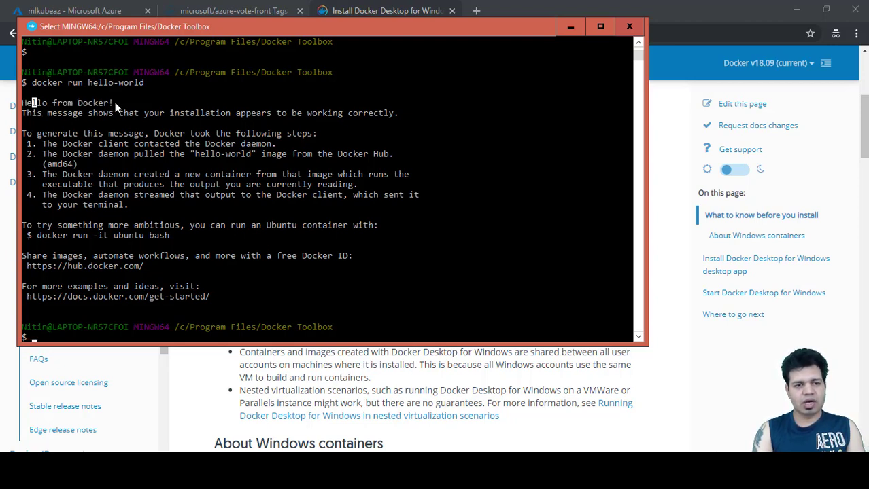
drag(115, 102, 26, 102)
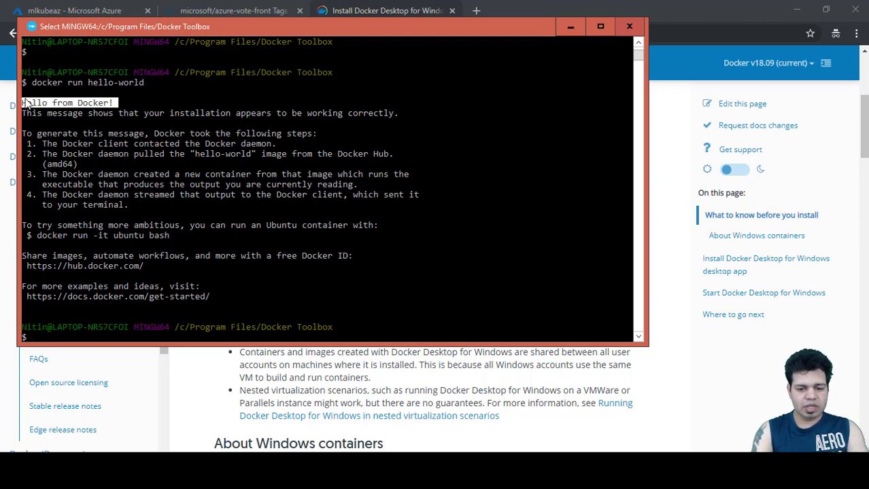
Run the command docker-machine ip Default in the Docker terminal to get the default machine's IP address.
key(Escape)
text(dcoke)
key(BackSpace)
key(BackSpace)
key(BackSpace)
key(BackSpace)
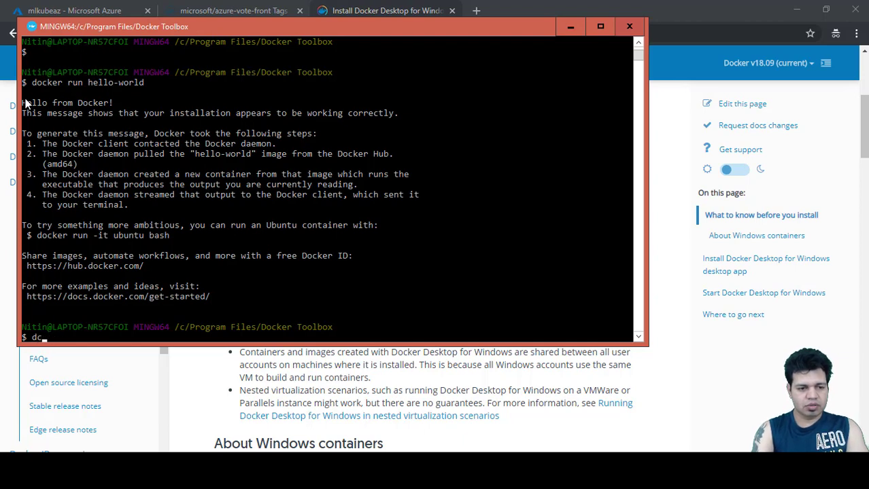
text(ocker)
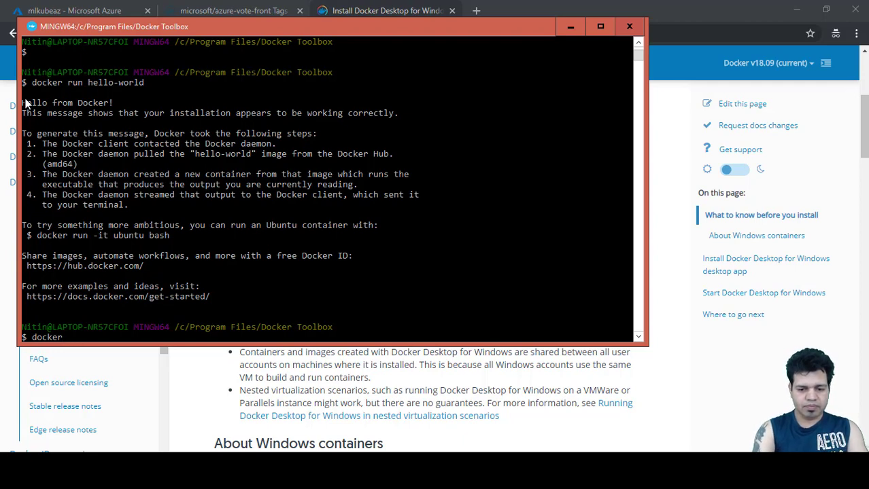
text(-machine )
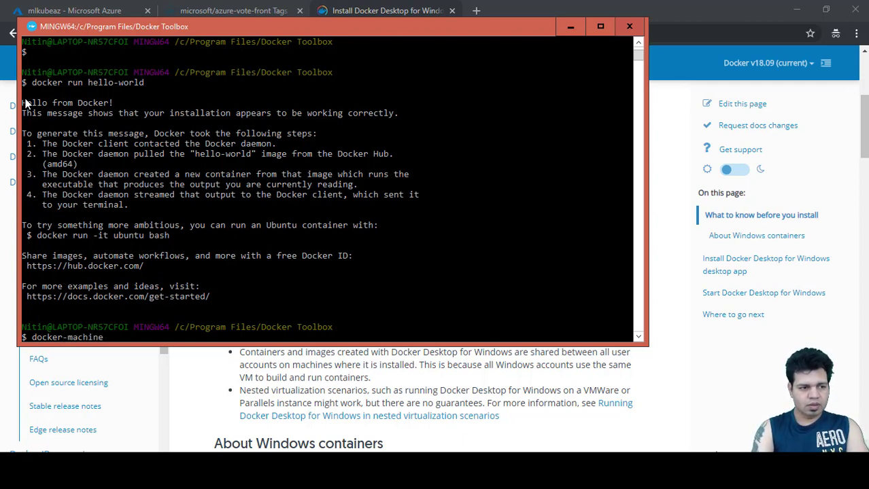
text(ip D)
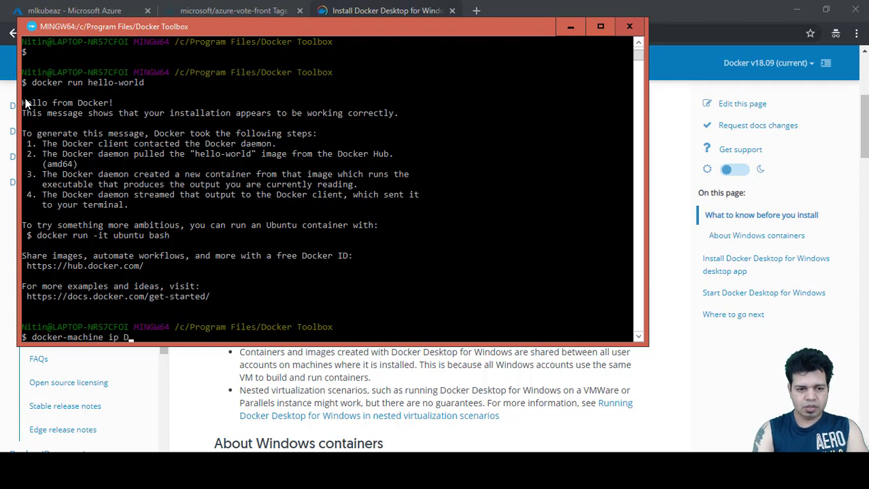
text(efault)
key(Return)
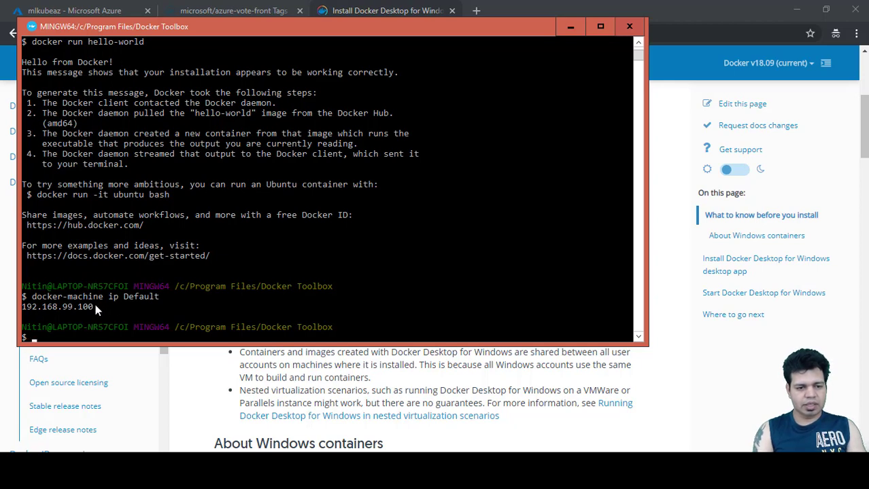
Highlight the IP address in the command output and compare it with the machine IP in the terminal's startup banner.
drag(92, 306, 22, 307)
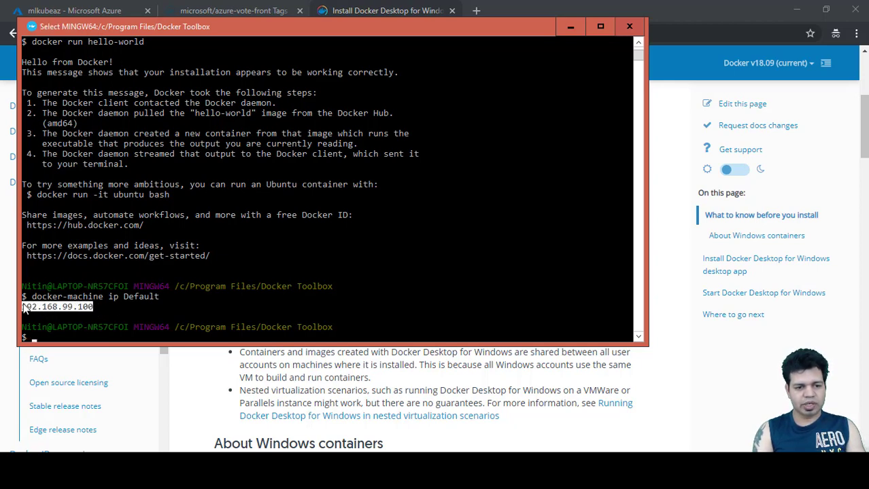
click(100, 299)
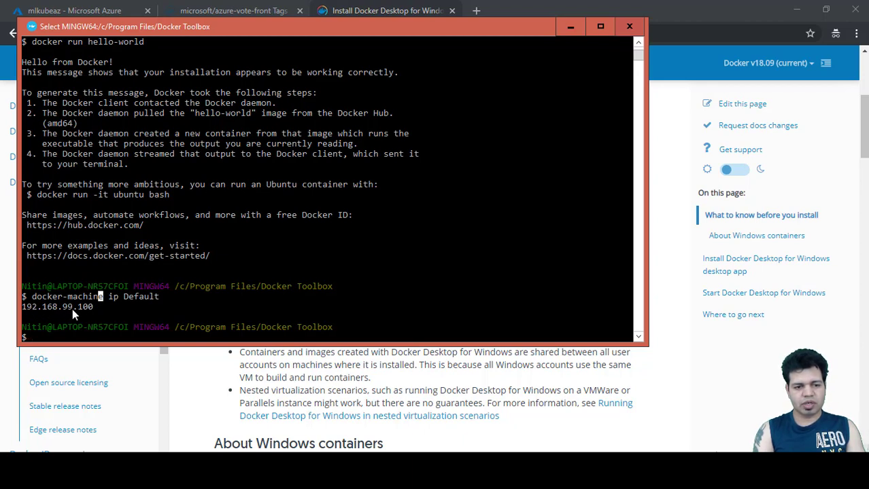
click(640, 42)
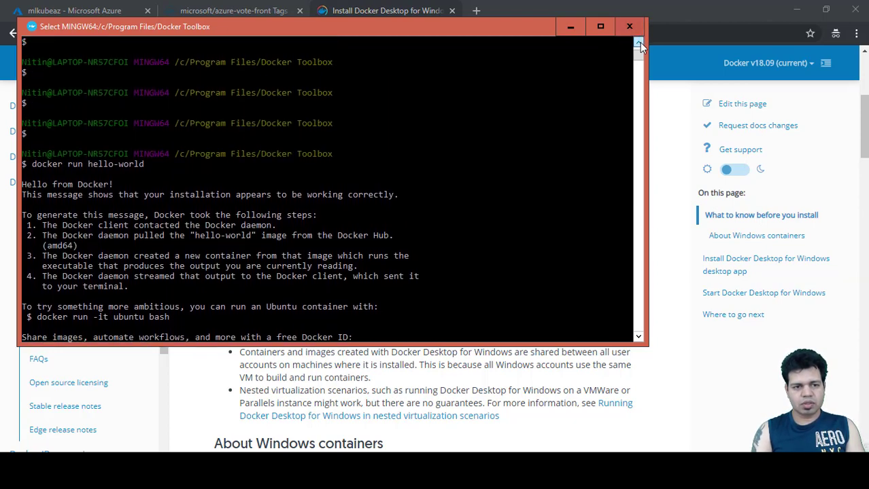
scroll(640, 42, down, 8)
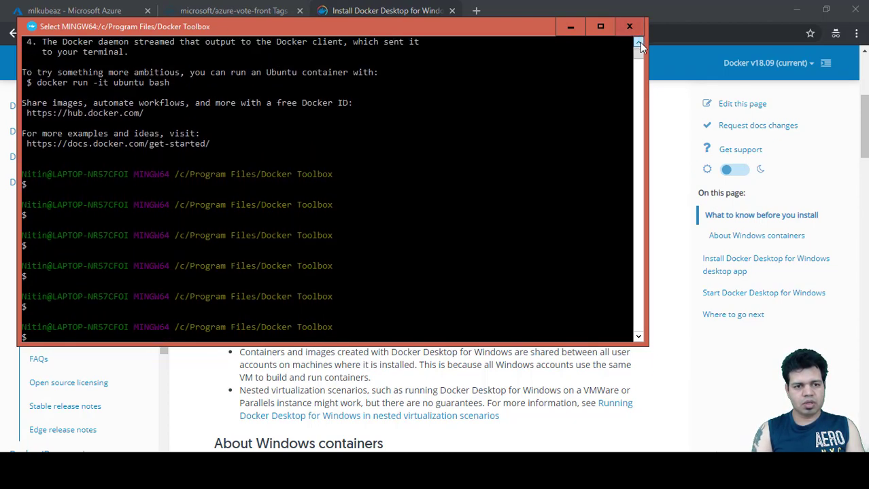
click(640, 42)
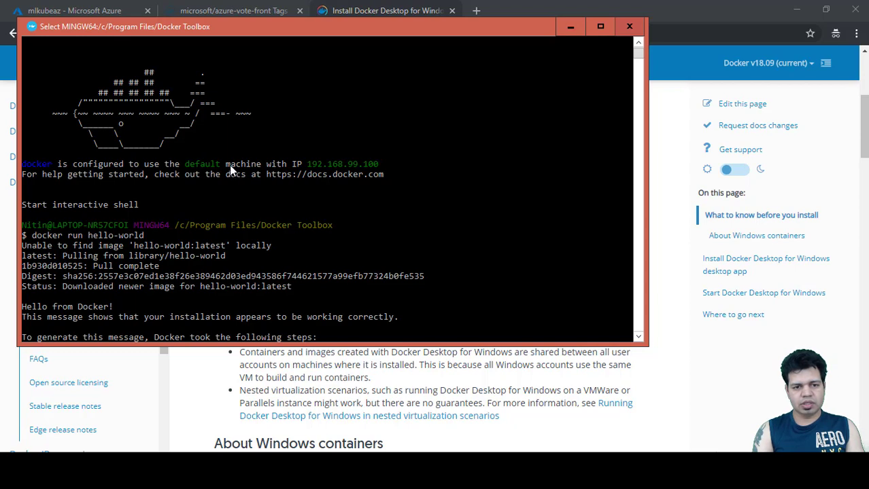
drag(226, 167, 379, 167)
click(400, 166)
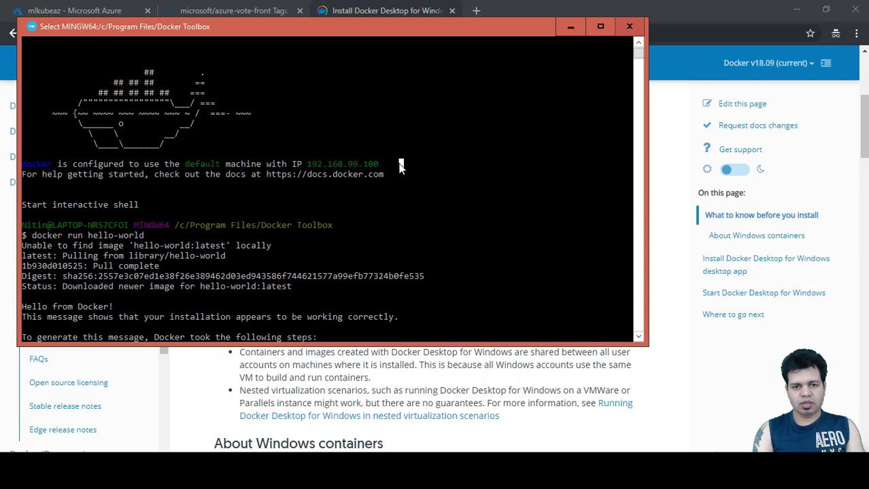